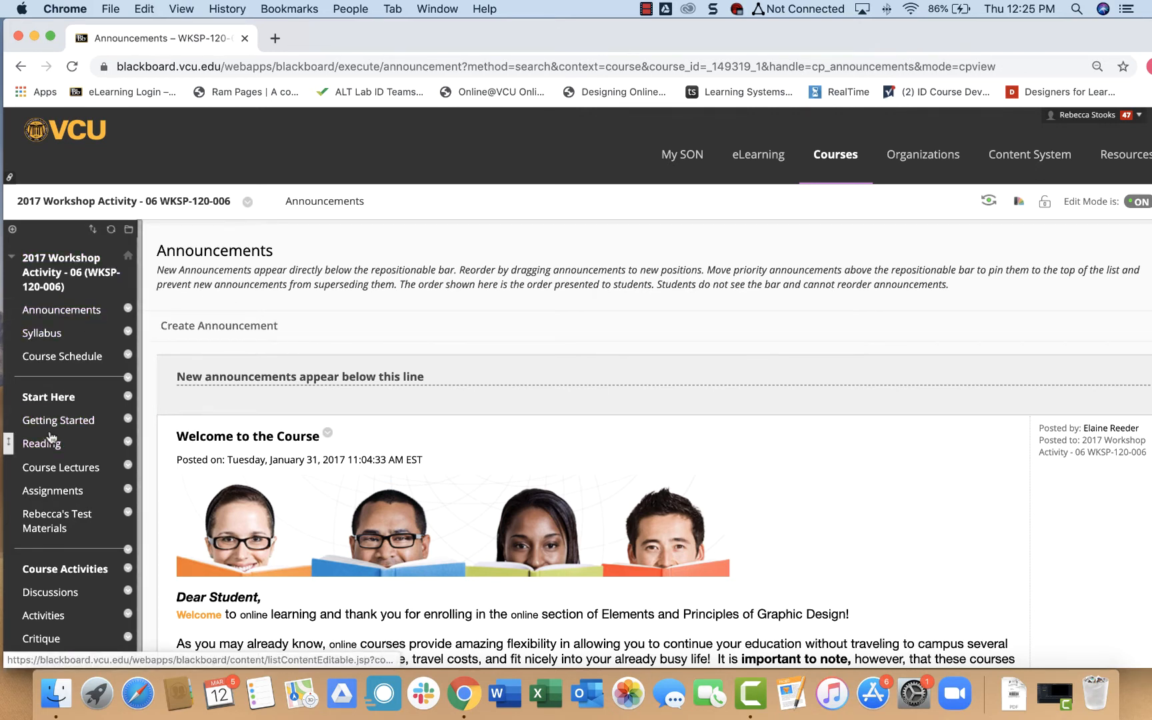
# - Create a new assignment in the course's Assignments area and name it "Peer Review Assignment"
pyautogui.click(52, 491)
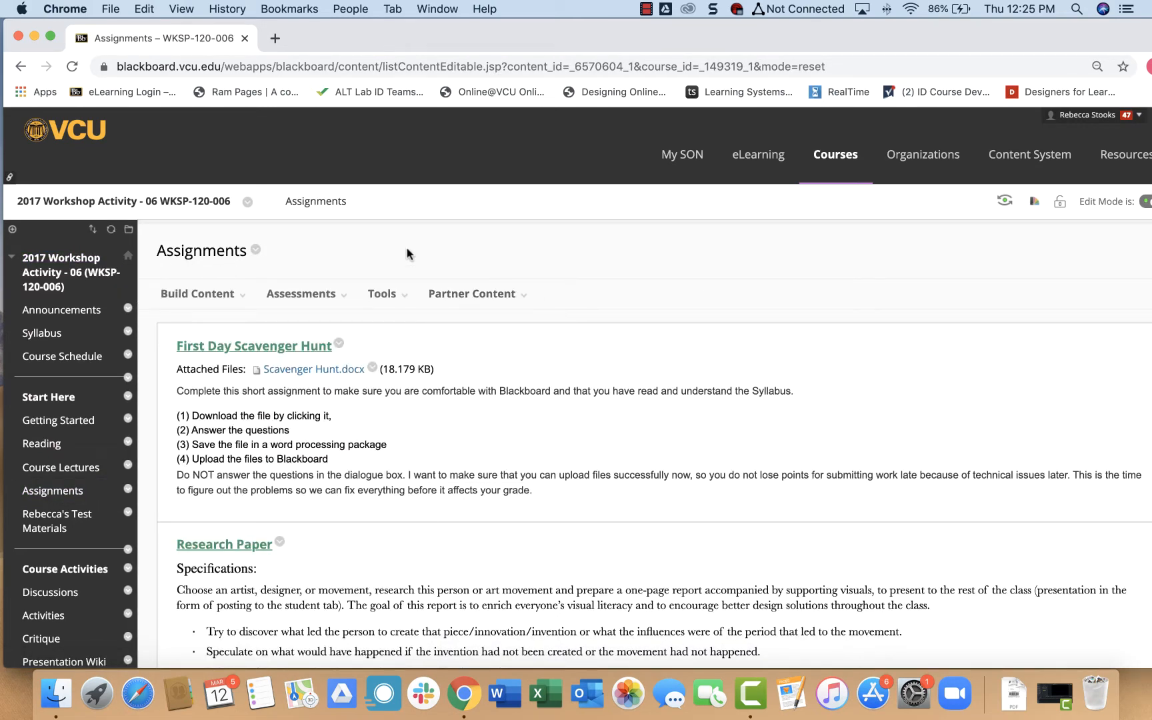
pyautogui.moveTo(327, 287)
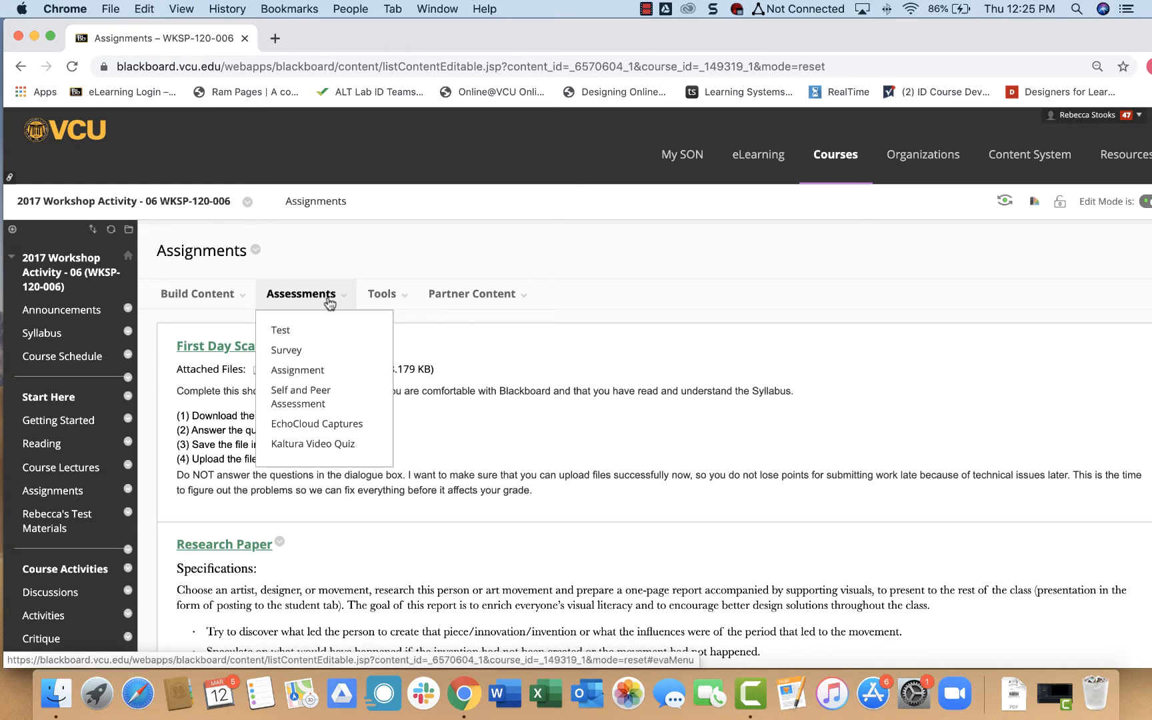
pyautogui.click(306, 376)
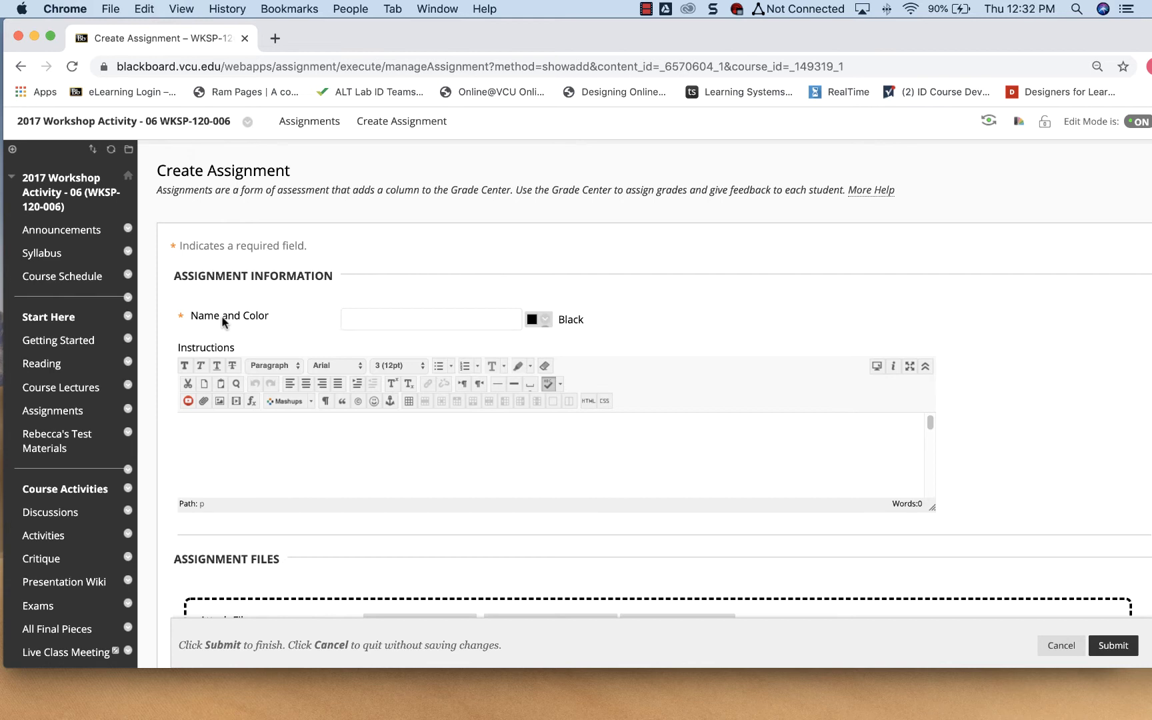
pyautogui.write('Peer Review Assignment')
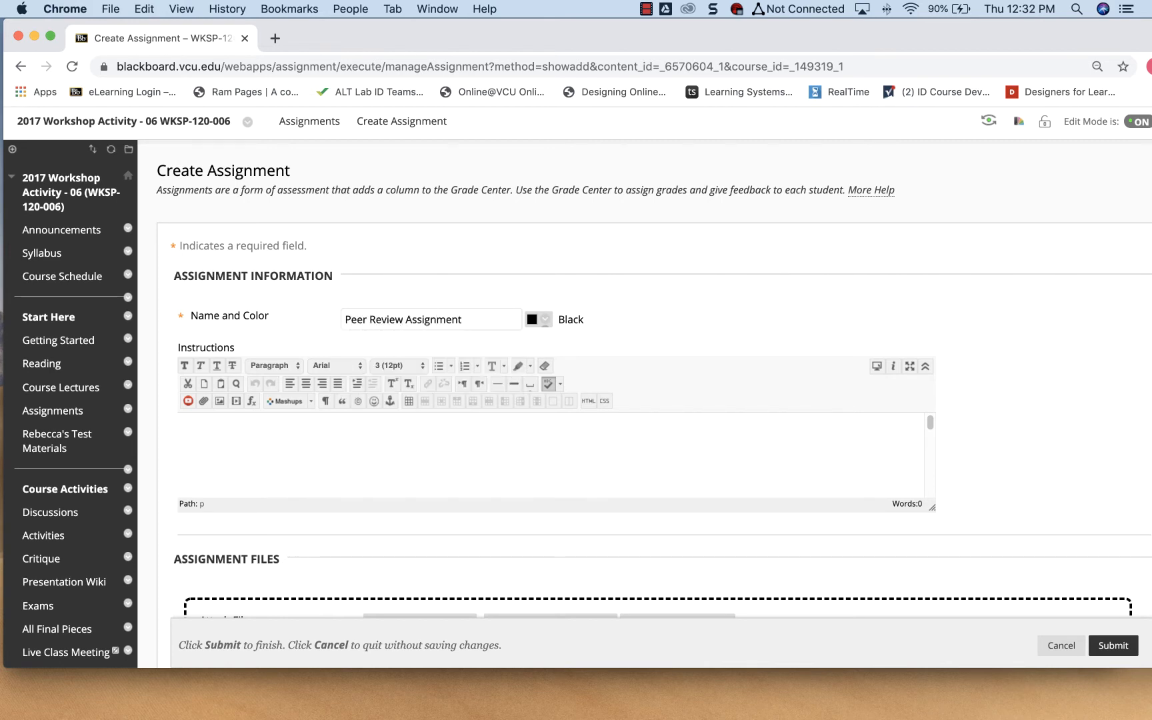
# - Set the points possible for the Peer Review Assignment to 100 in its grading settings
pyautogui.scroll(-3, 201, 367)
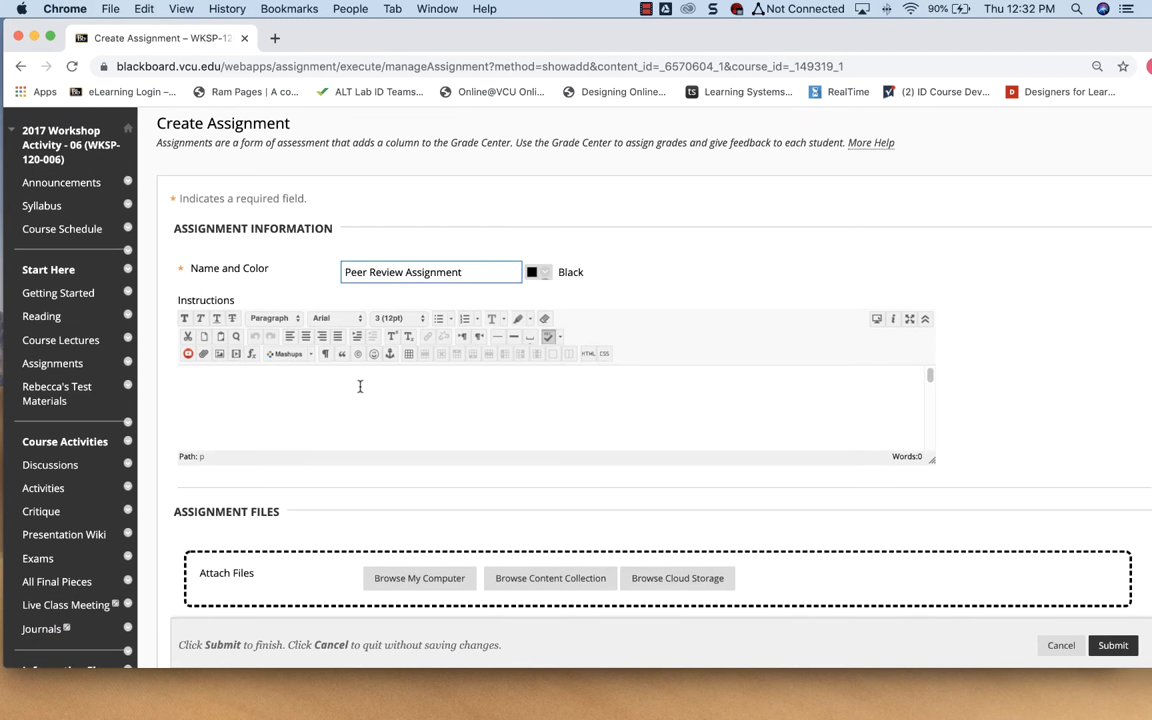
pyautogui.scroll(-1, 161, 379)
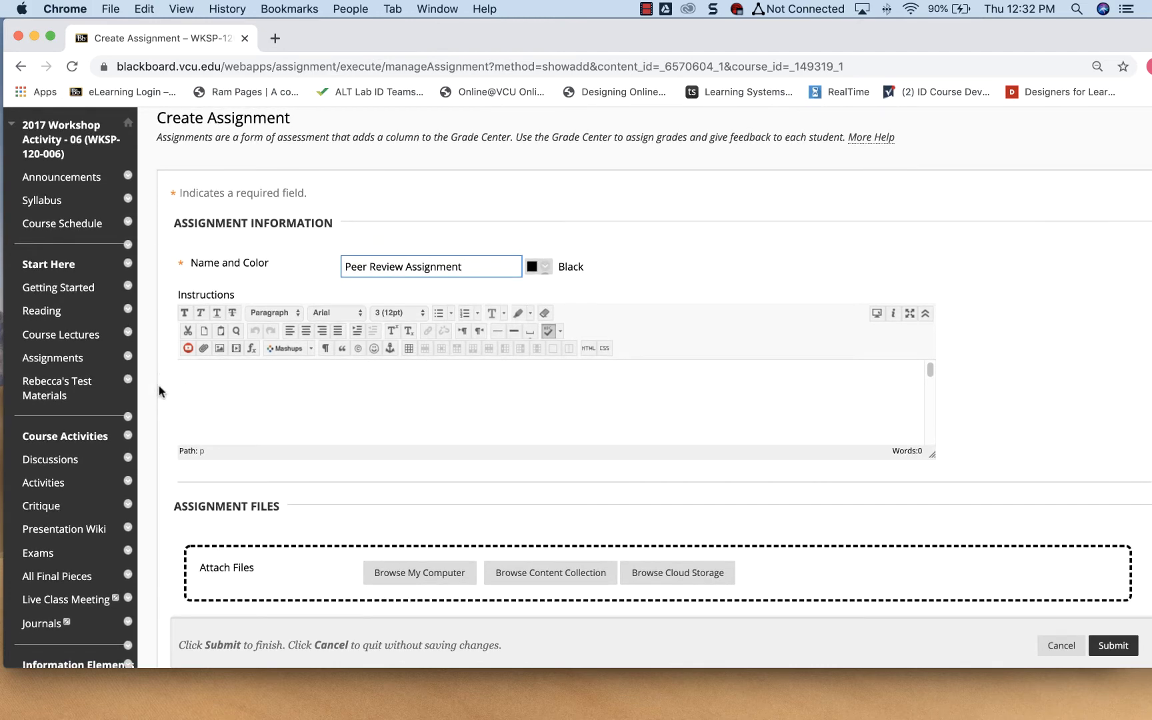
pyautogui.scroll(-5, 159, 385)
pyautogui.scroll(-3, 159, 385)
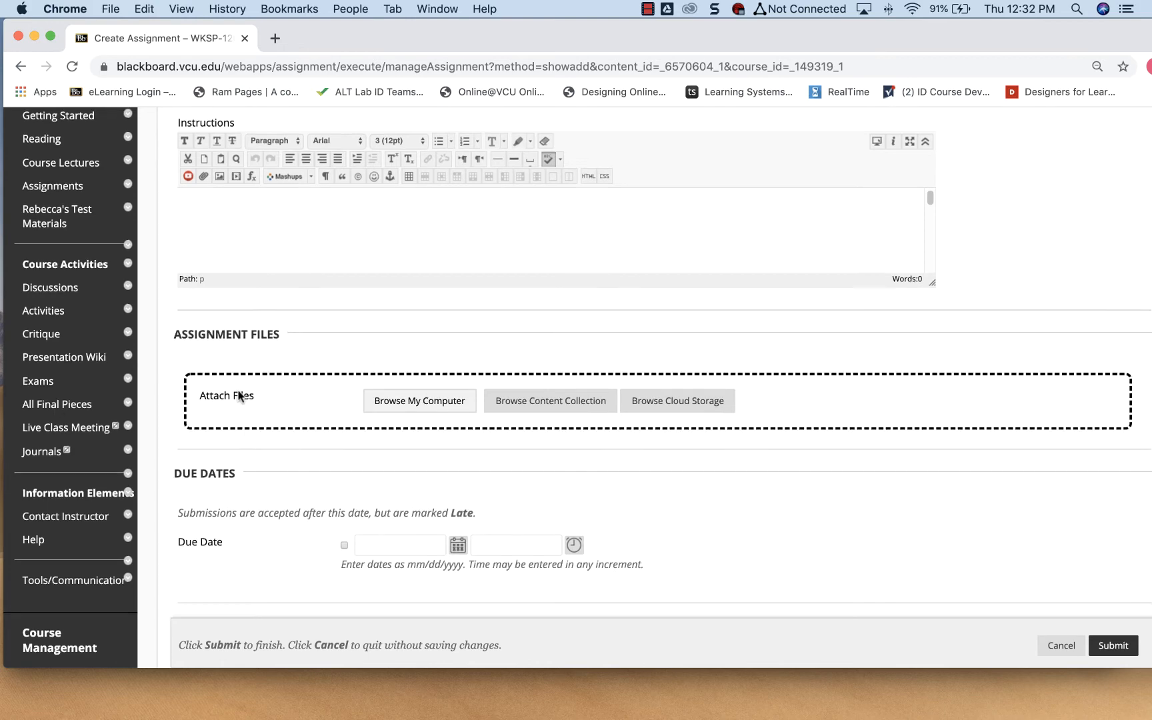
pyautogui.scroll(-1, 238, 396)
pyautogui.scroll(-5, 237, 396)
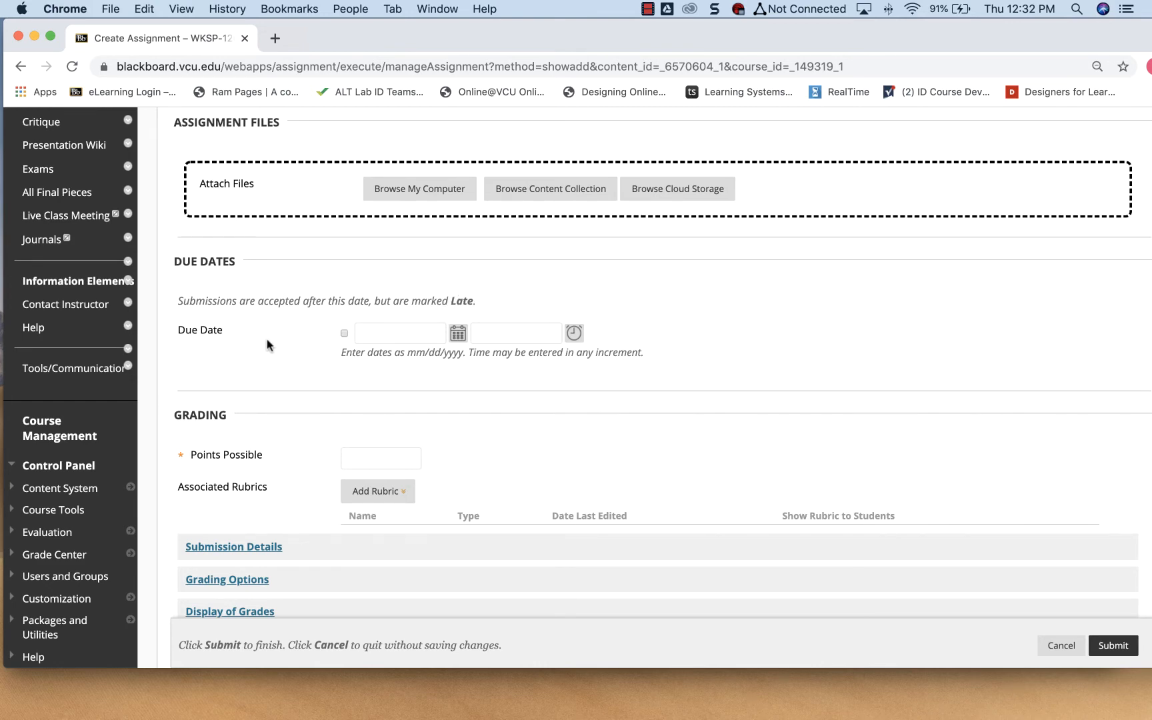
pyautogui.scroll(-5, 266, 345)
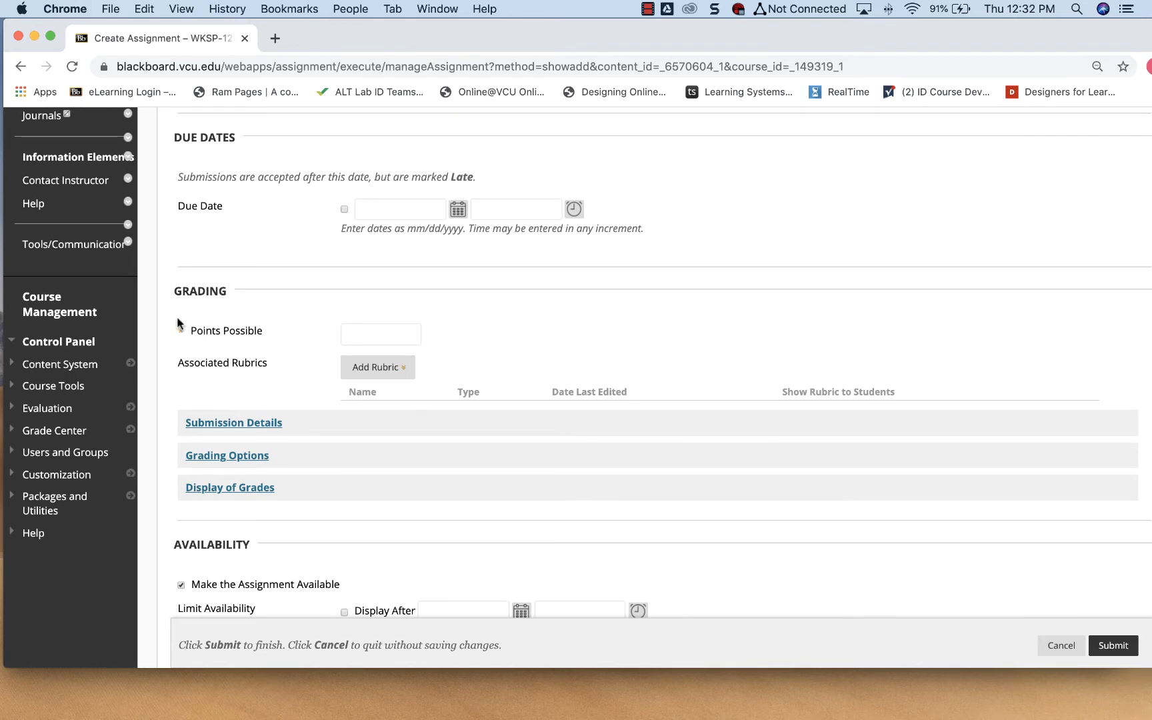
pyautogui.click(372, 329)
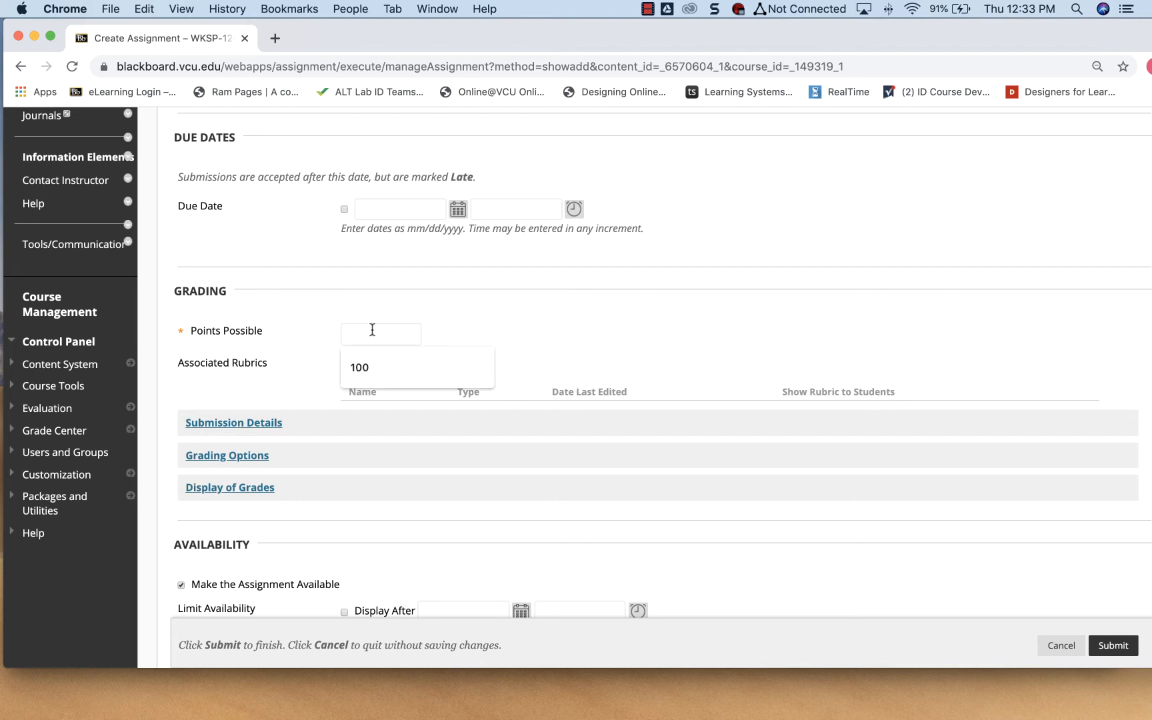
pyautogui.write('100')
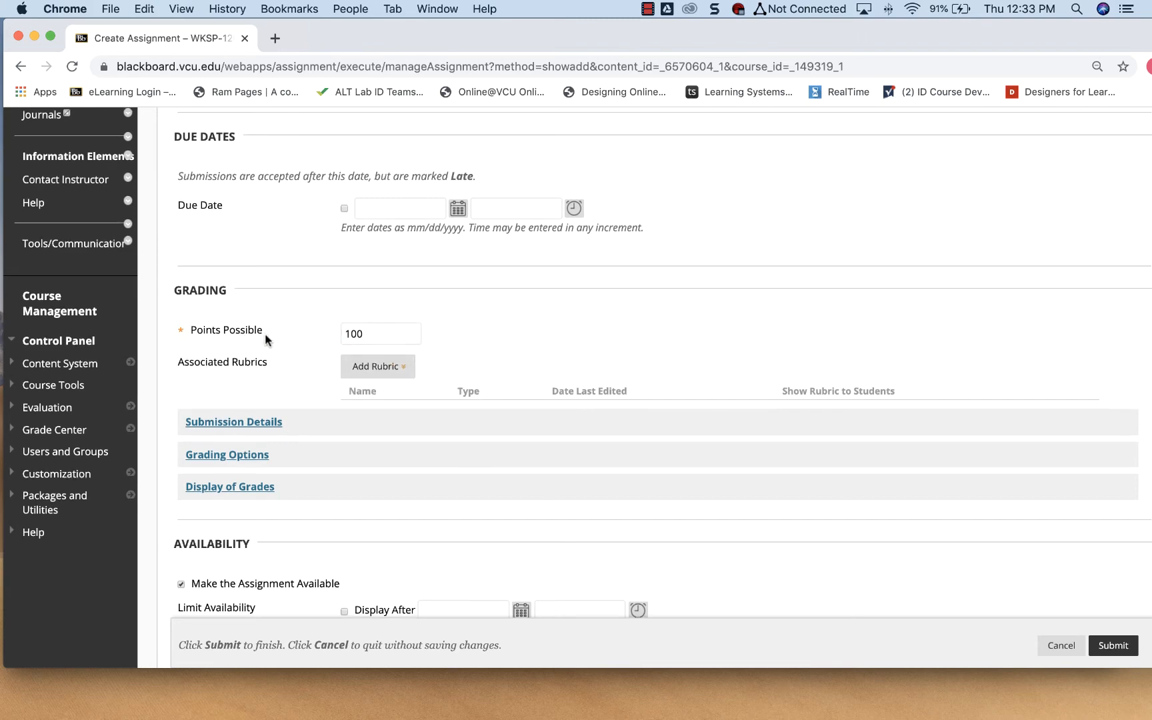
# - In the submission details, set the number of attempts to Multiple attempts with a maximum of 2
pyautogui.scroll(-1, 265, 337)
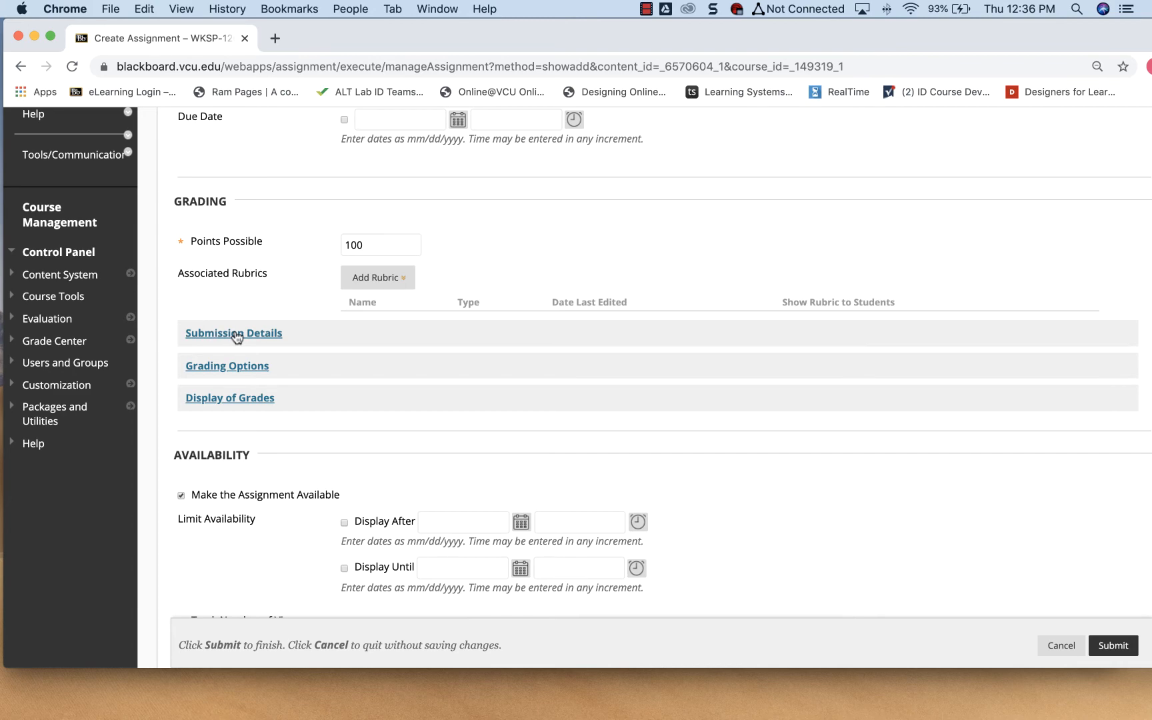
pyautogui.click(236, 336)
pyautogui.scroll(-2, 313, 323)
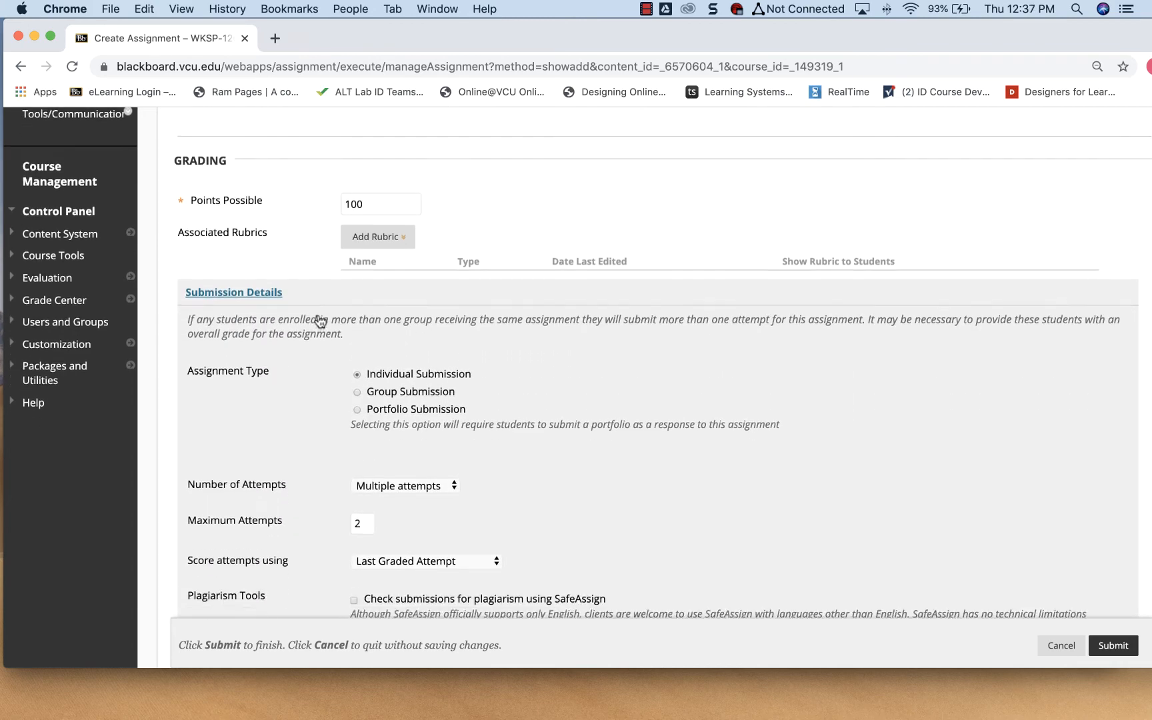
pyautogui.scroll(-5, 321, 320)
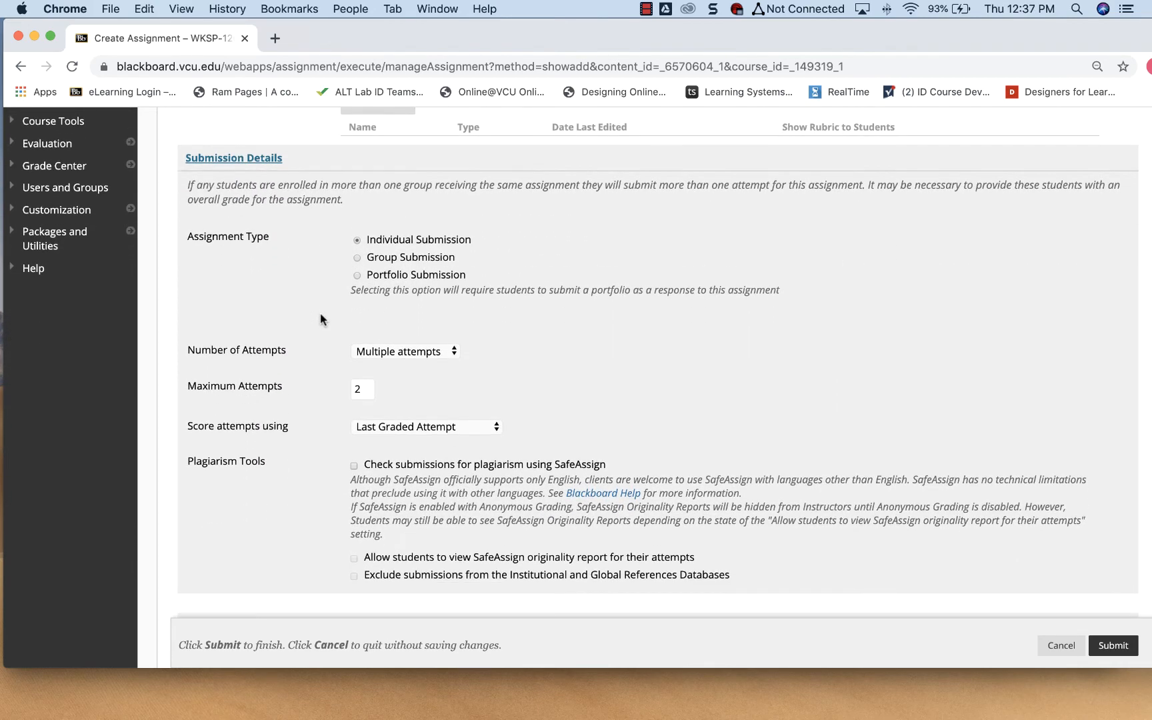
pyautogui.click(367, 345)
pyautogui.click(373, 337)
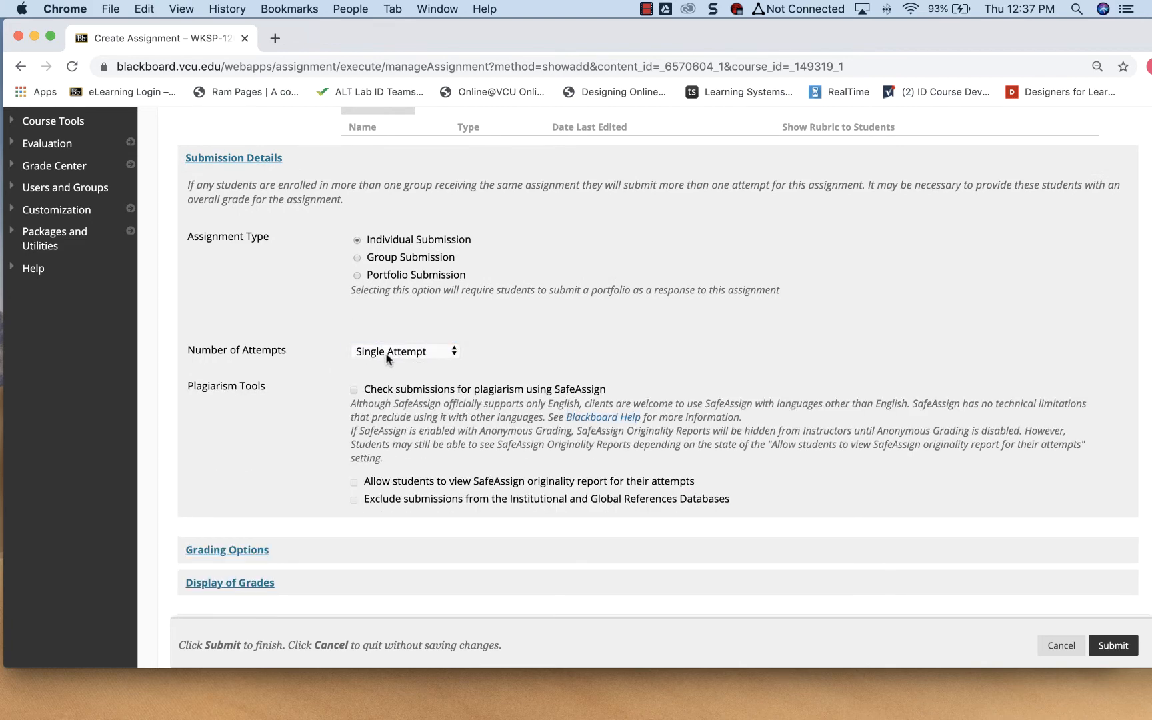
pyautogui.click(441, 355)
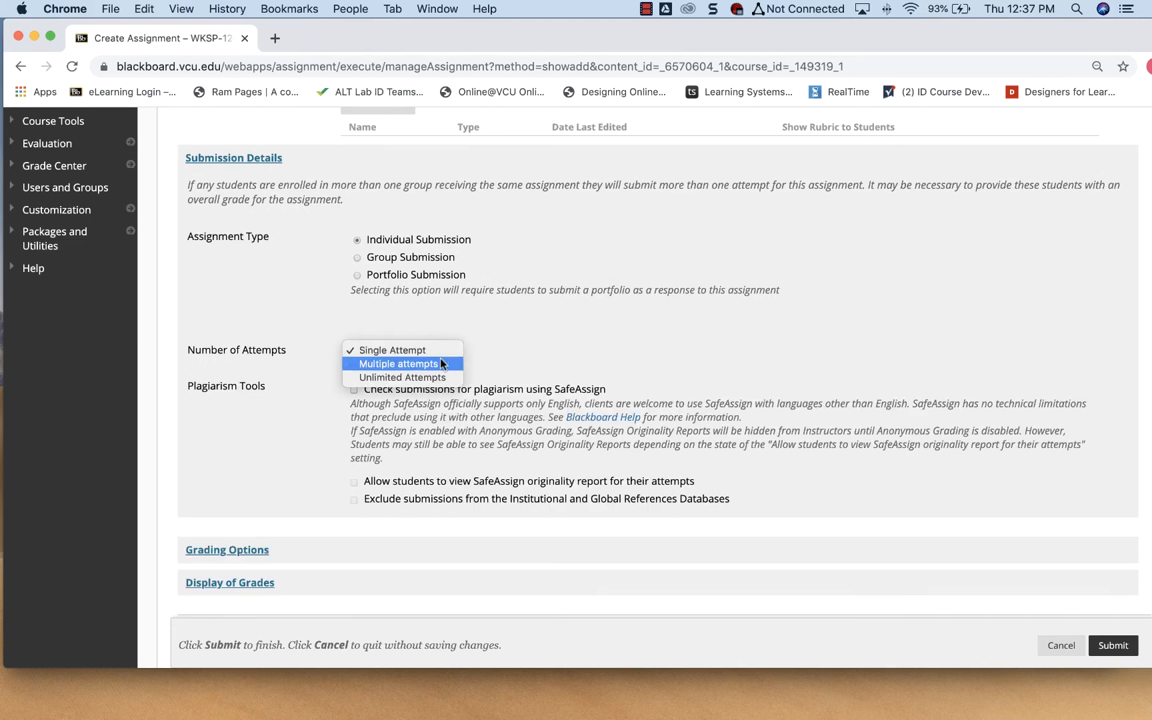
pyautogui.click(440, 363)
pyautogui.click(362, 389)
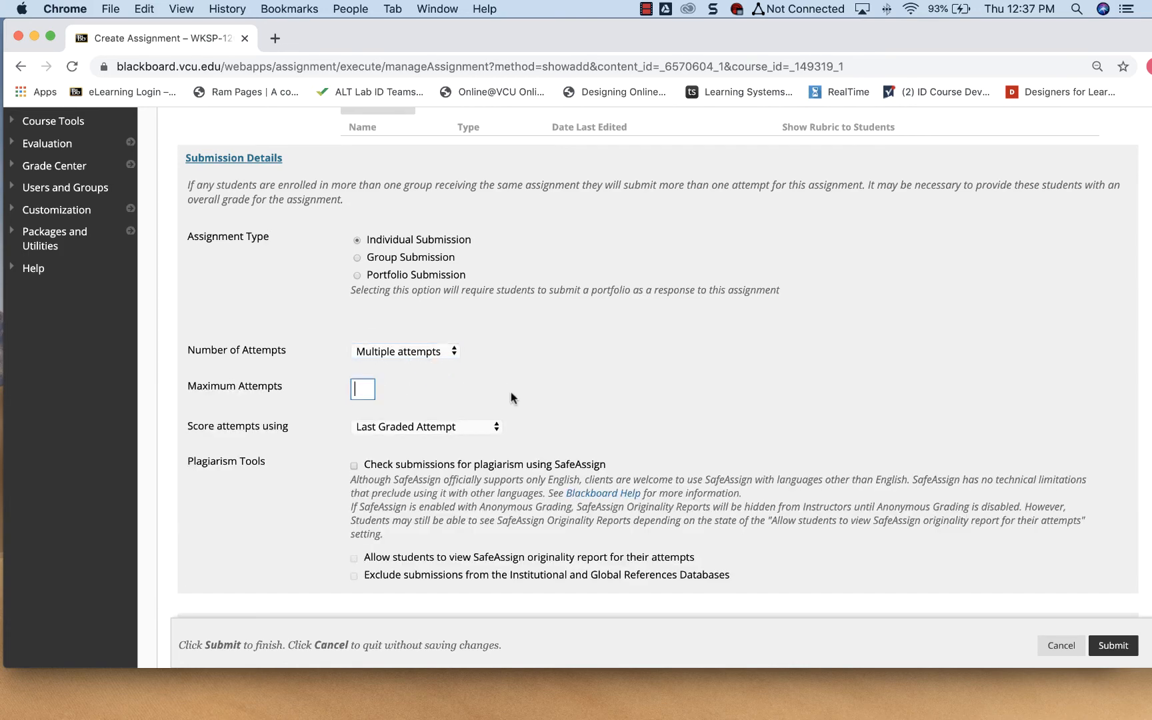
pyautogui.write('2')
pyautogui.click(596, 366)
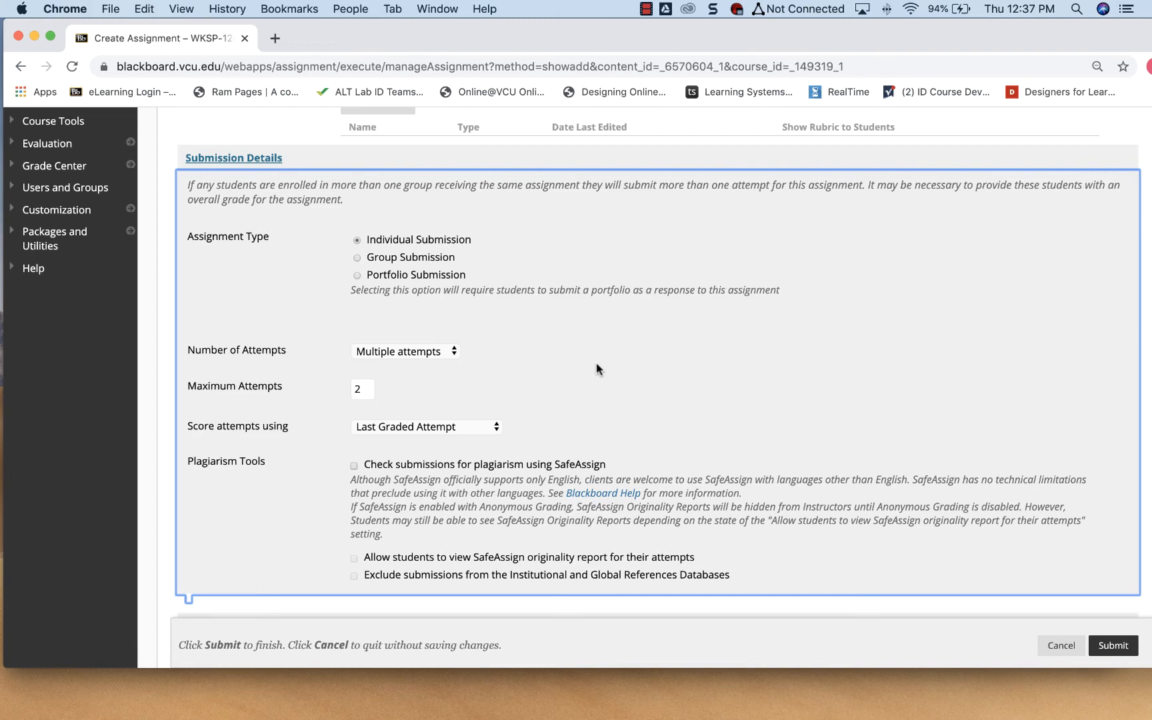
# - Enable checking submissions for plagiarism using SafeAssign in the submission details
pyautogui.scroll(-3, 596, 363)
pyautogui.scroll(-1, 596, 365)
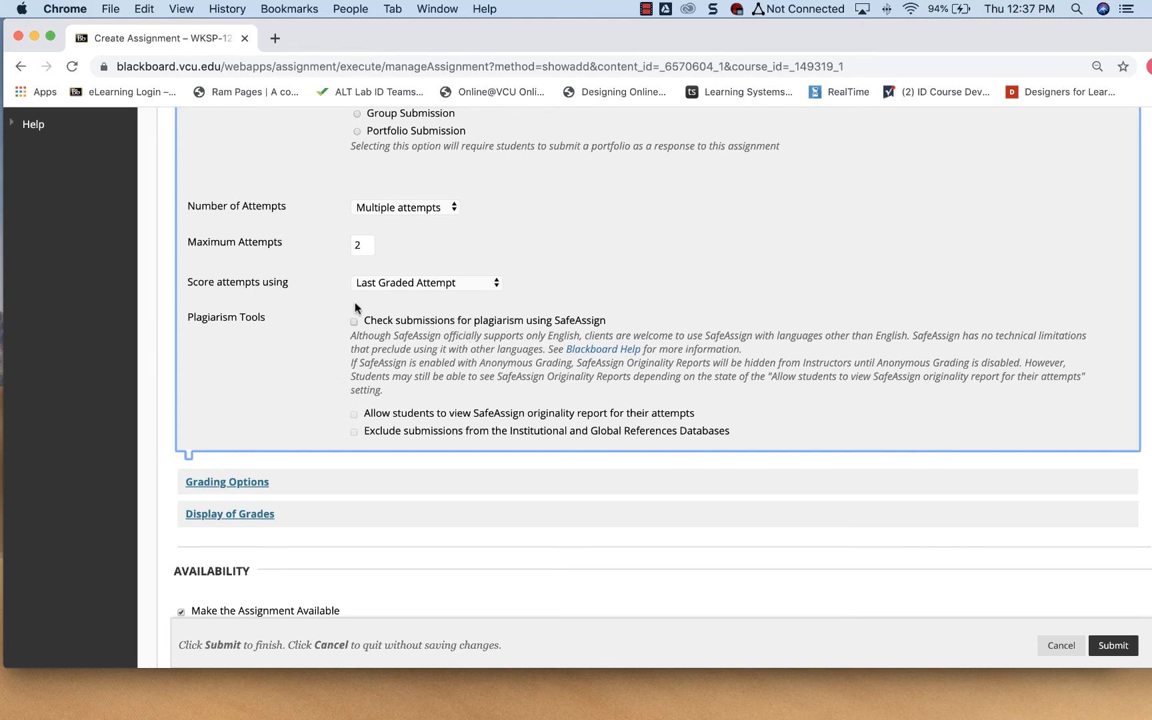
pyautogui.click(353, 322)
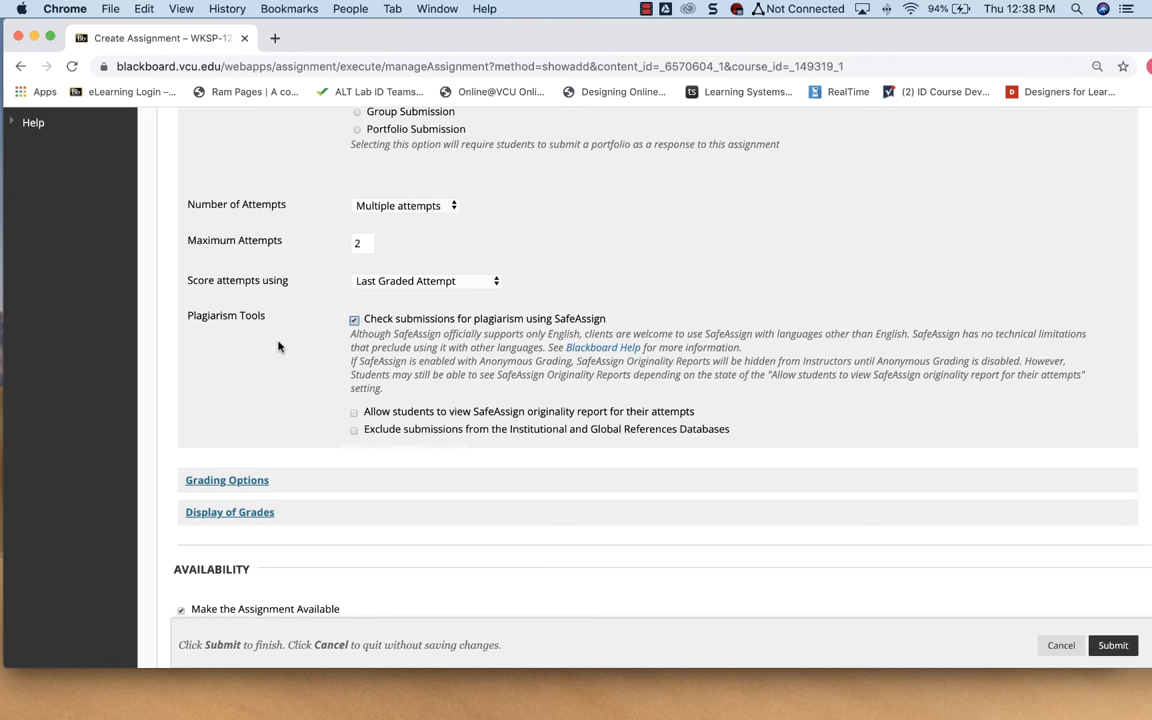
# - Submit the completed Peer Review Assignment form with the remaining grading and availability settings left as they are
pyautogui.scroll(-2, 278, 346)
pyautogui.scroll(-5, 278, 346)
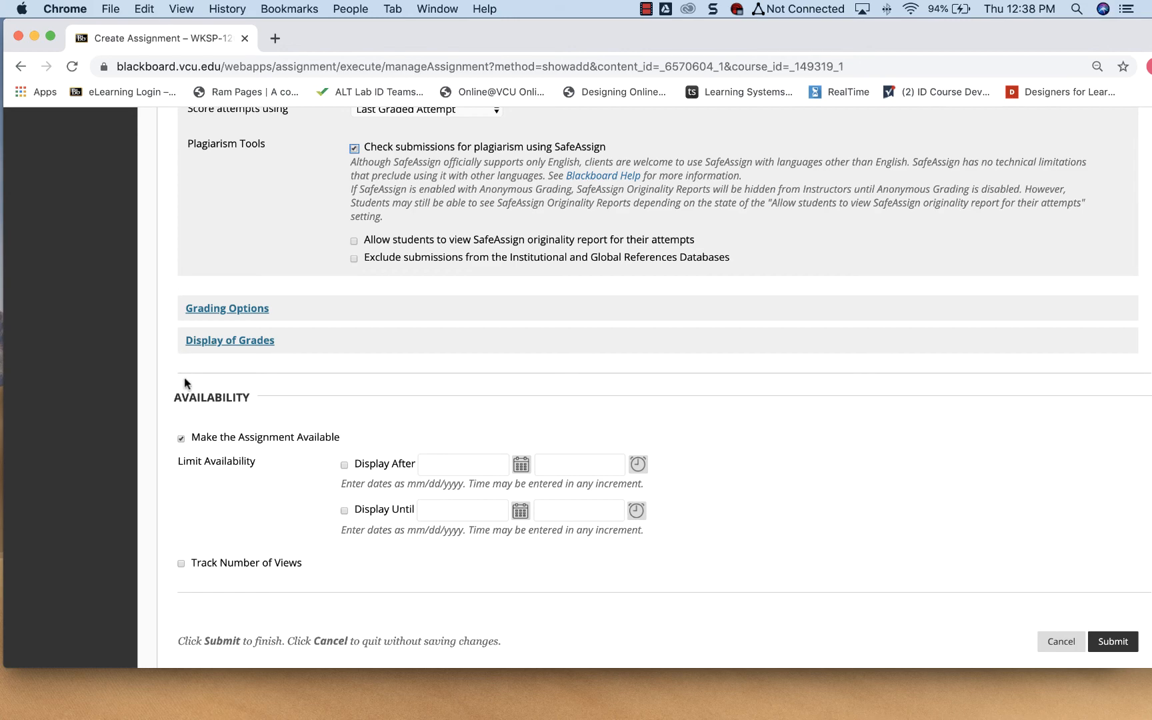
pyautogui.scroll(-2, 184, 383)
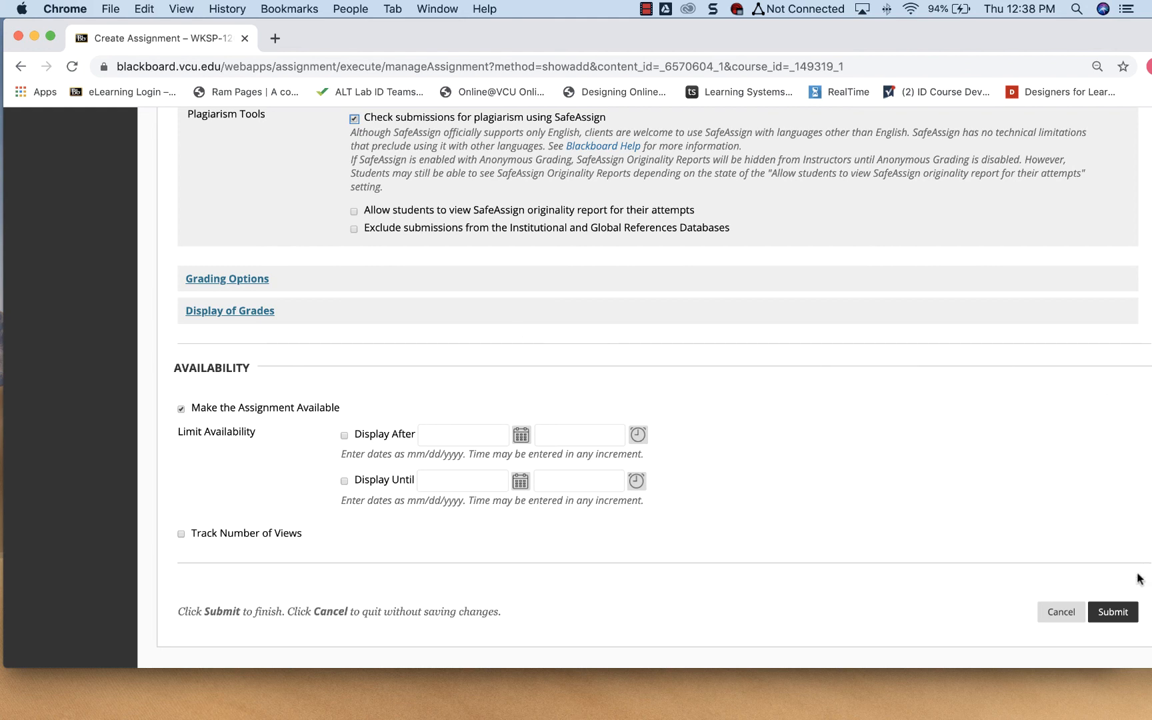
pyautogui.click(1113, 618)
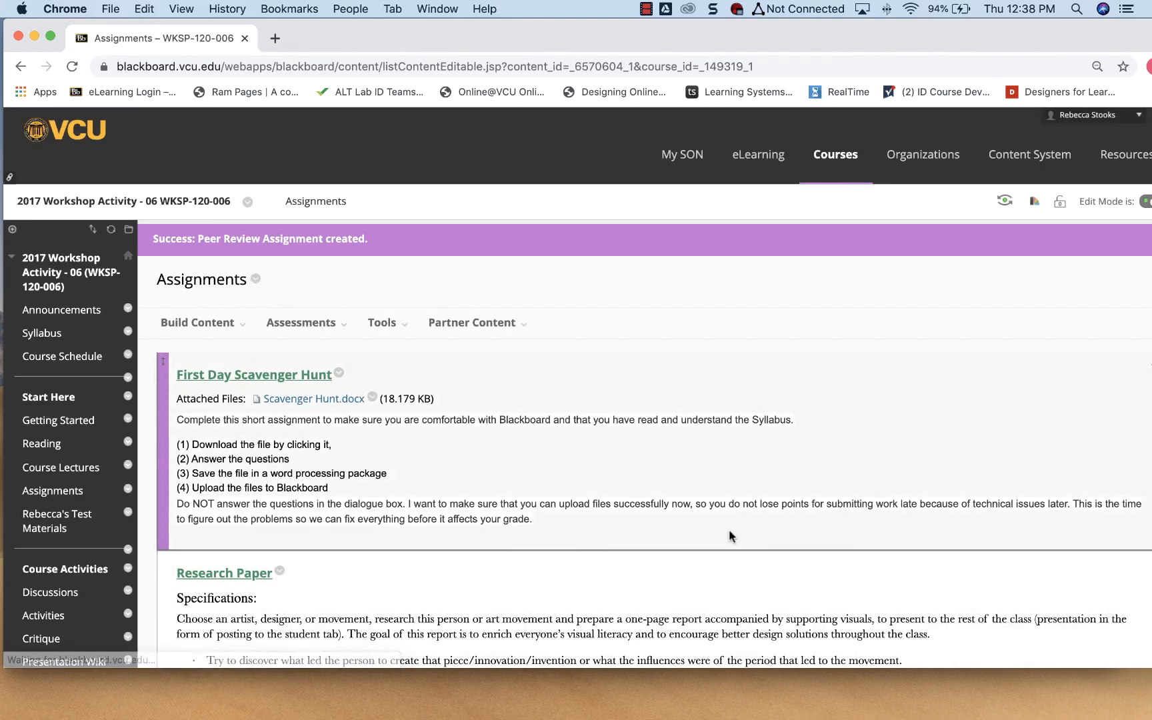
# - Look through the Assignments content list for the newly created Peer Review Assignment
pyautogui.moveTo(217, 331)
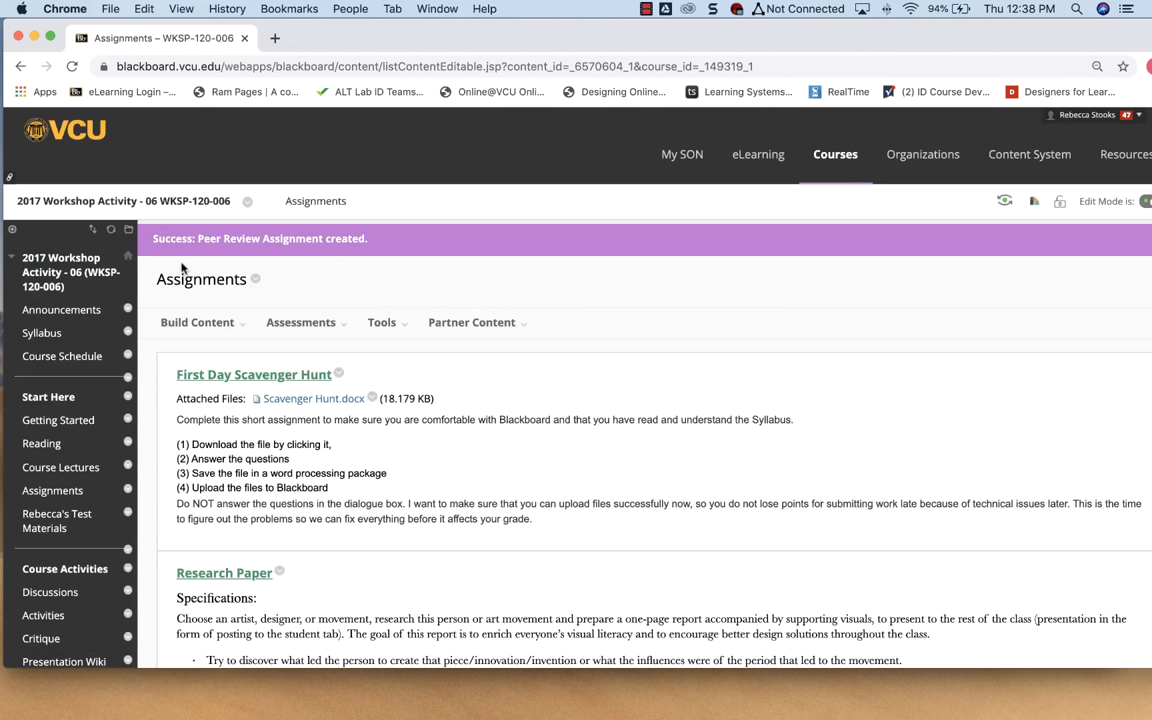
pyautogui.scroll(-20, 343, 319)
pyautogui.scroll(-20, 343, 313)
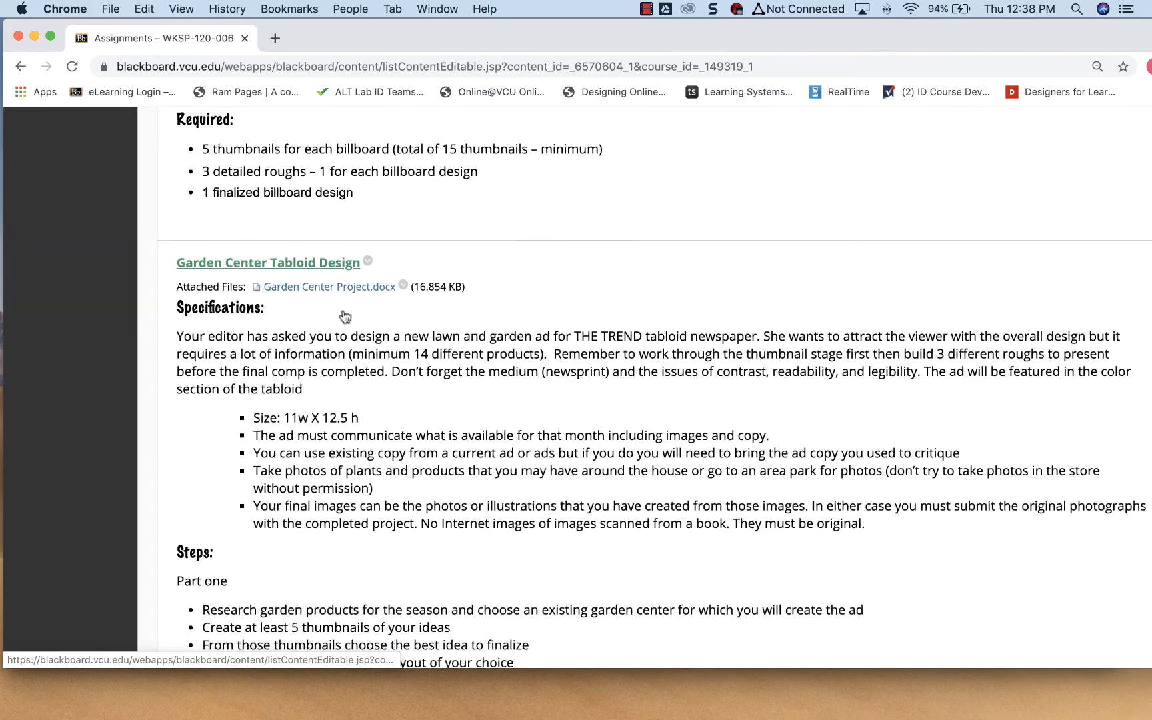